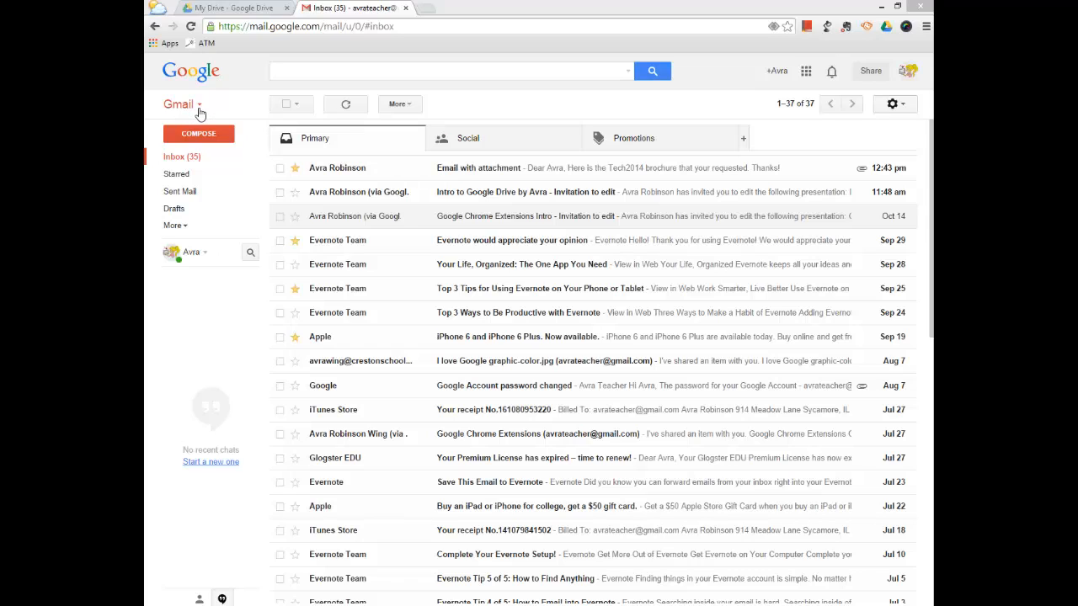
Open the Tasks list and add the Intro to Google Drive invitation email to it as a task.
{"action": "left_click", "coordinate": [199, 108]}
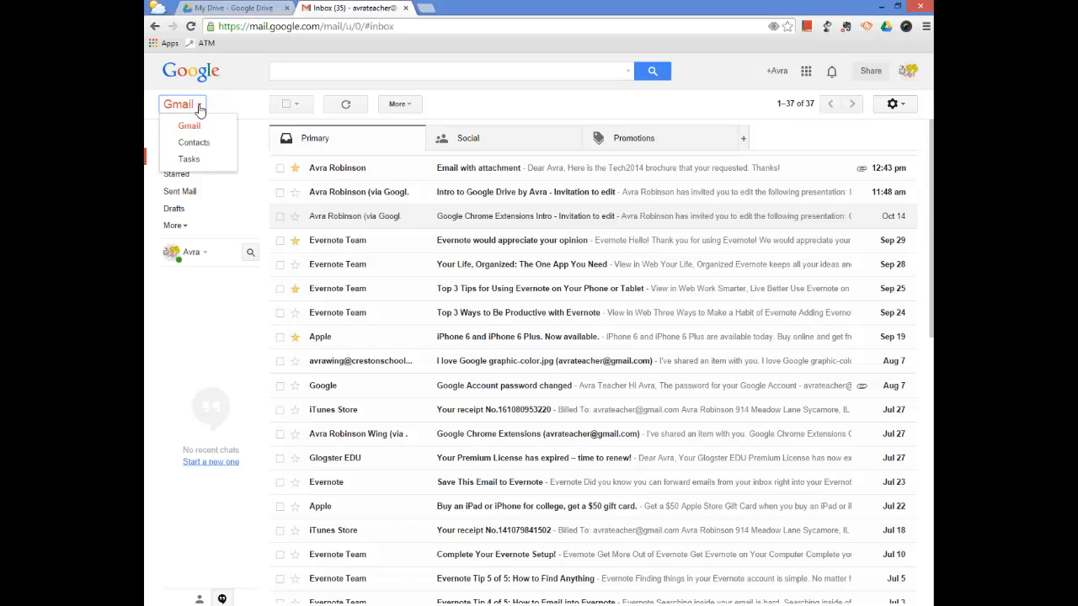
{"action": "left_click", "coordinate": [202, 163]}
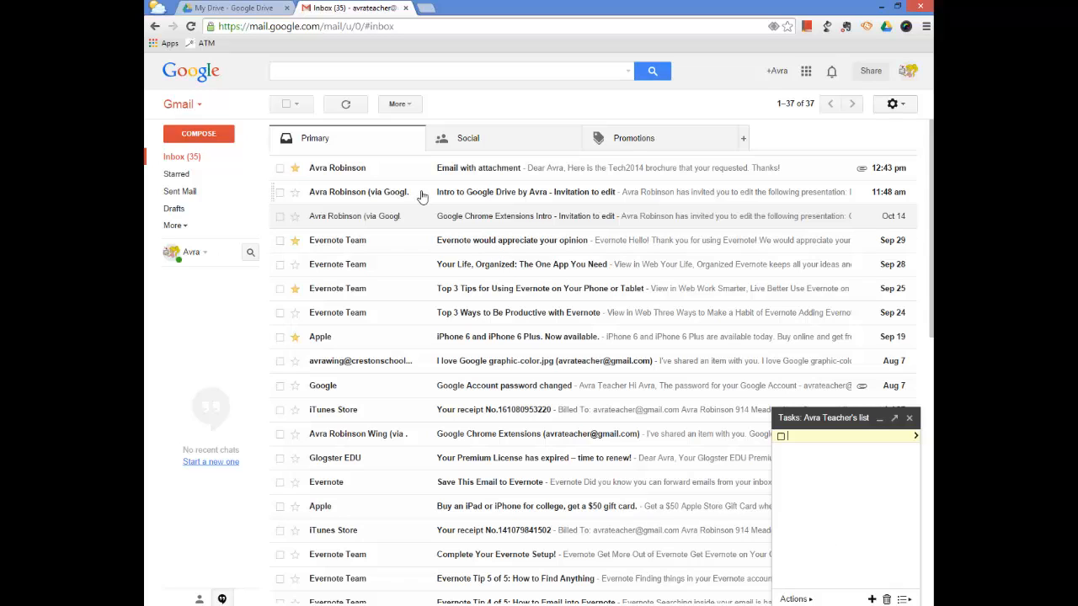
{"action": "left_click", "coordinate": [509, 194]}
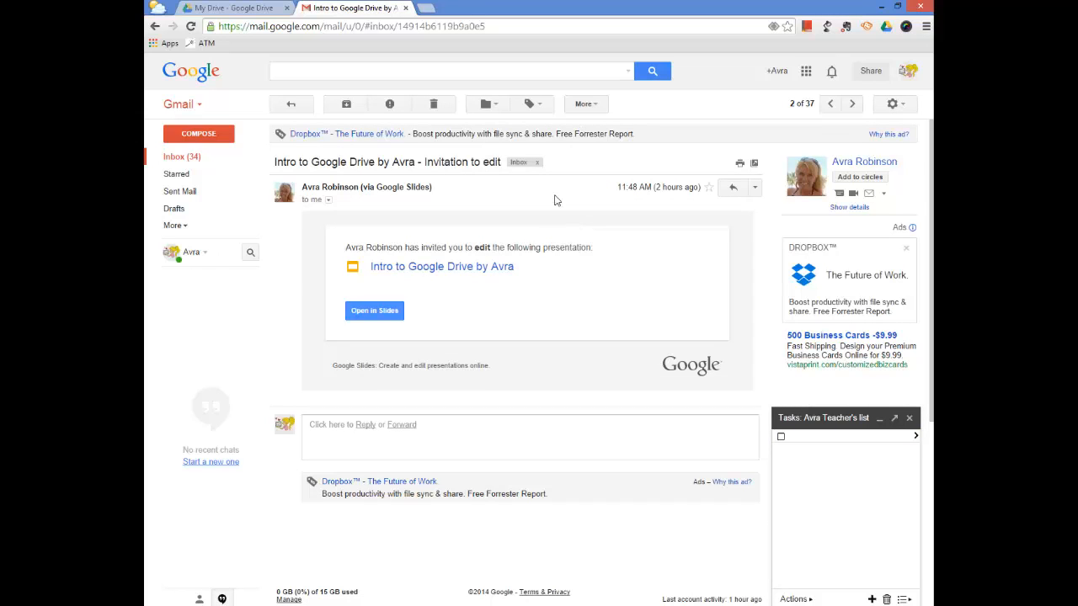
{"action": "left_click", "coordinate": [291, 103]}
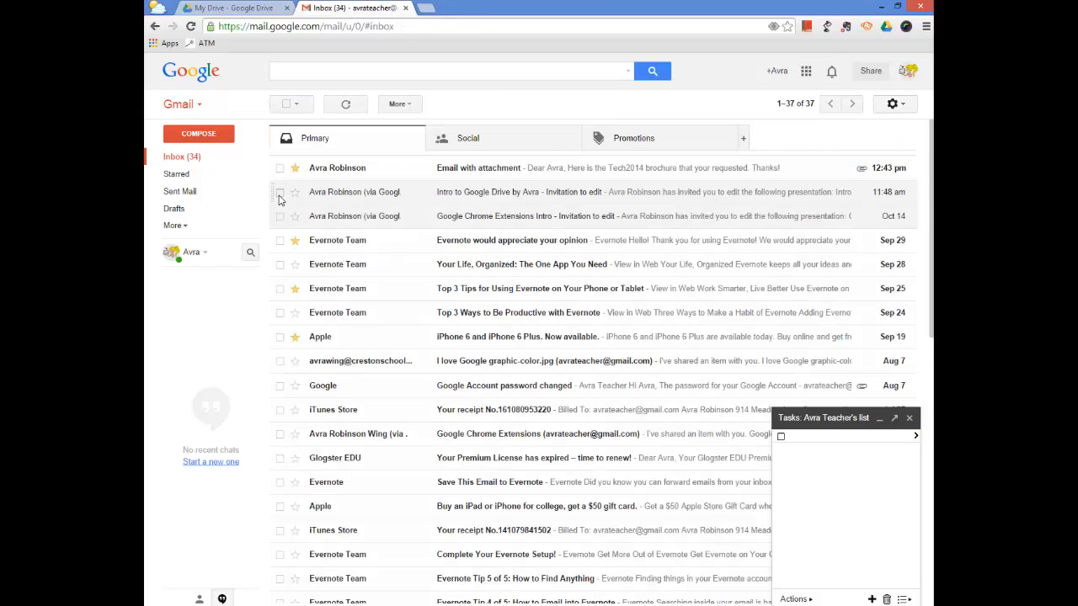
{"action": "left_click", "coordinate": [280, 193]}
{"action": "left_click", "coordinate": [585, 105]}
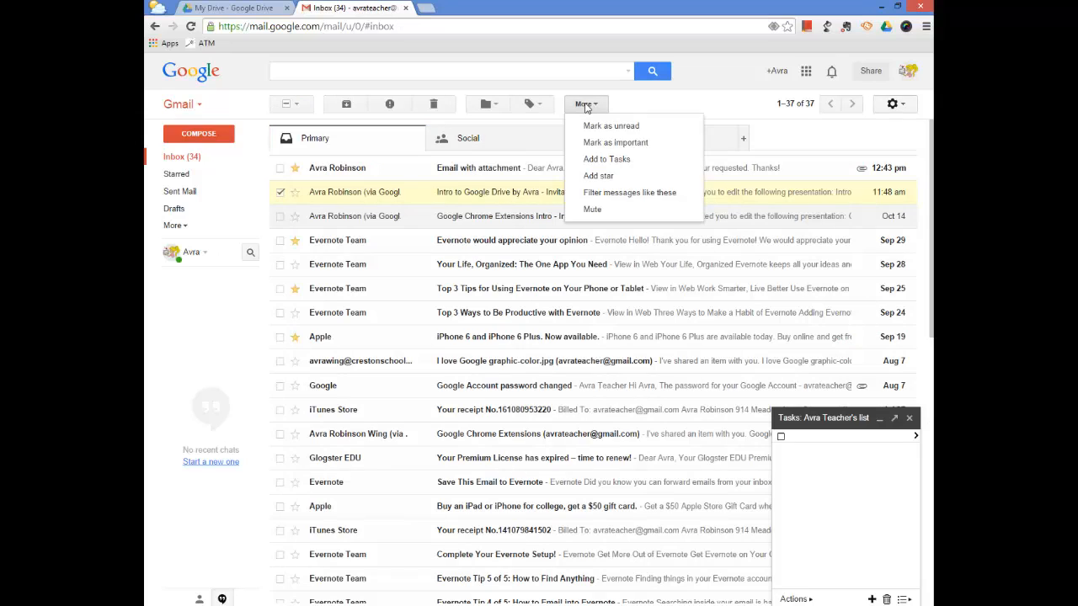
{"action": "left_click", "coordinate": [587, 107]}
{"action": "left_click", "coordinate": [340, 193]}
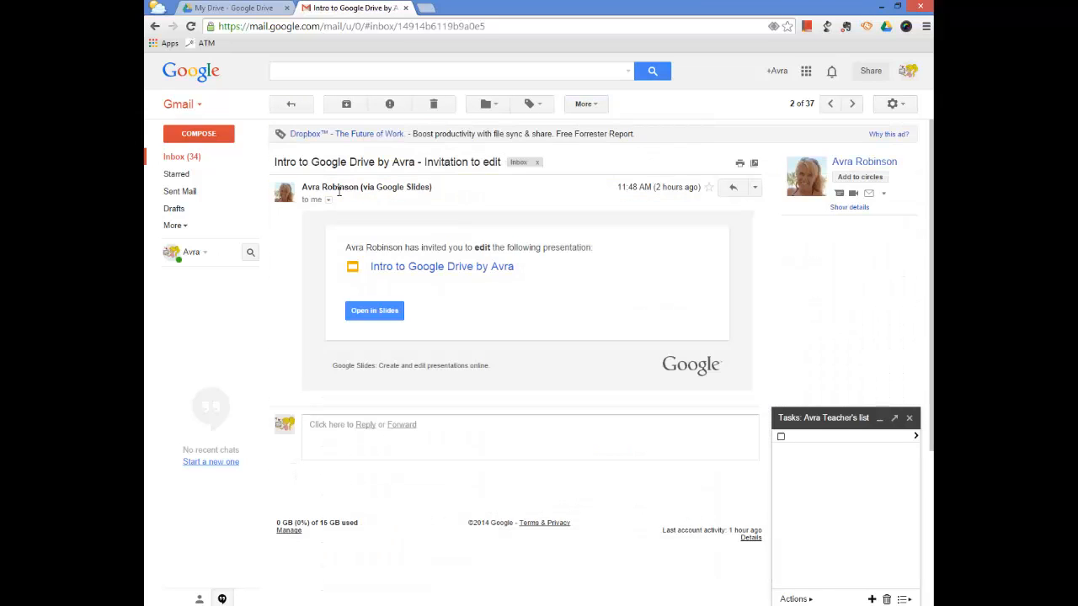
{"action": "left_click", "coordinate": [586, 104]}
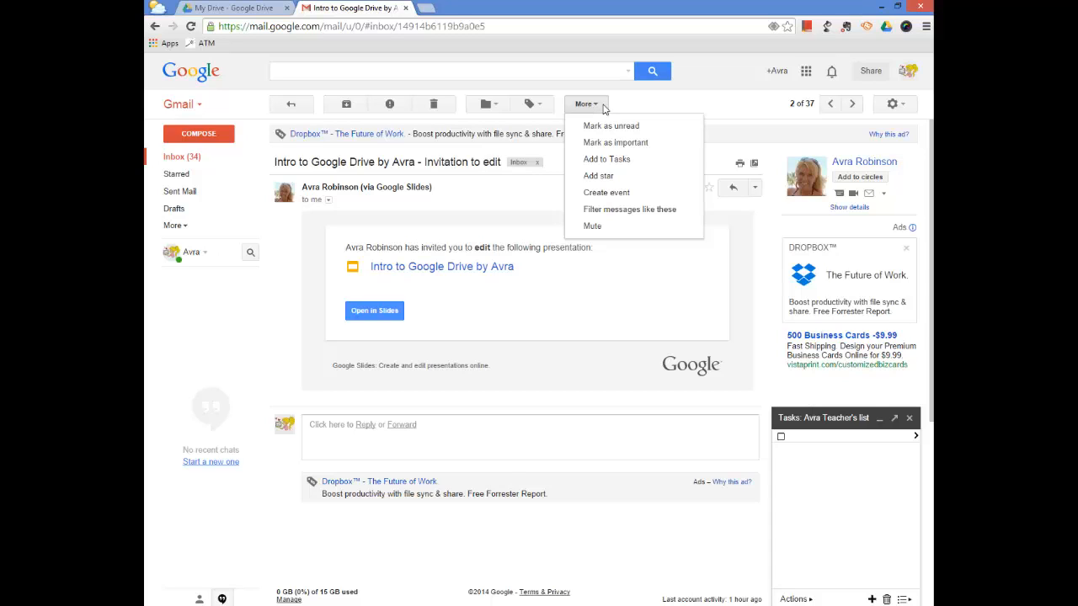
{"action": "left_click", "coordinate": [624, 166]}
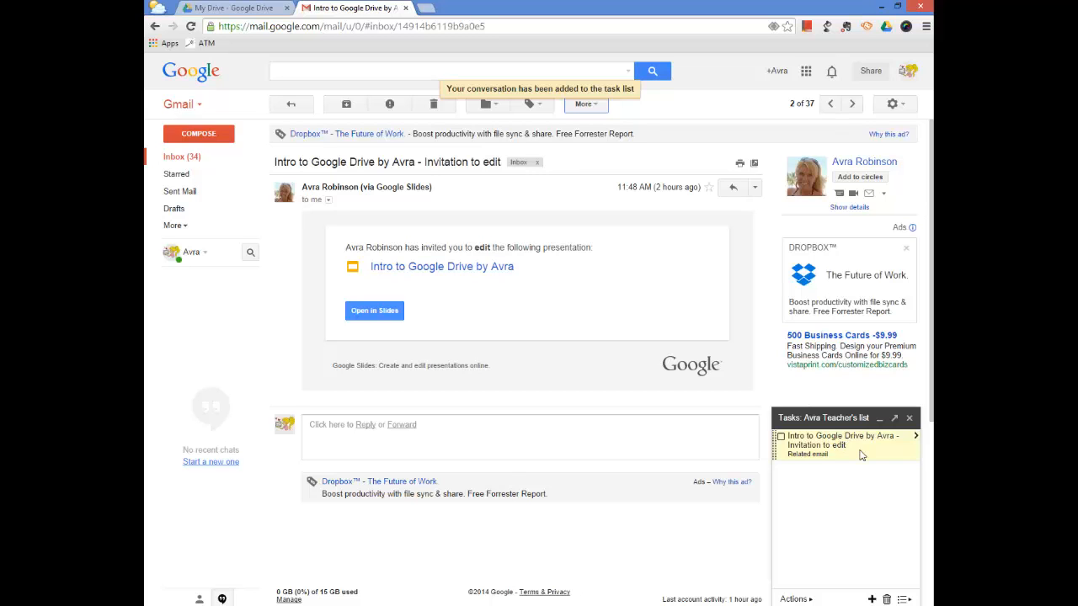
Return to the inbox, browse down the messages and open the related email from the Google Drive invitation task.
{"action": "left_click", "coordinate": [182, 156]}
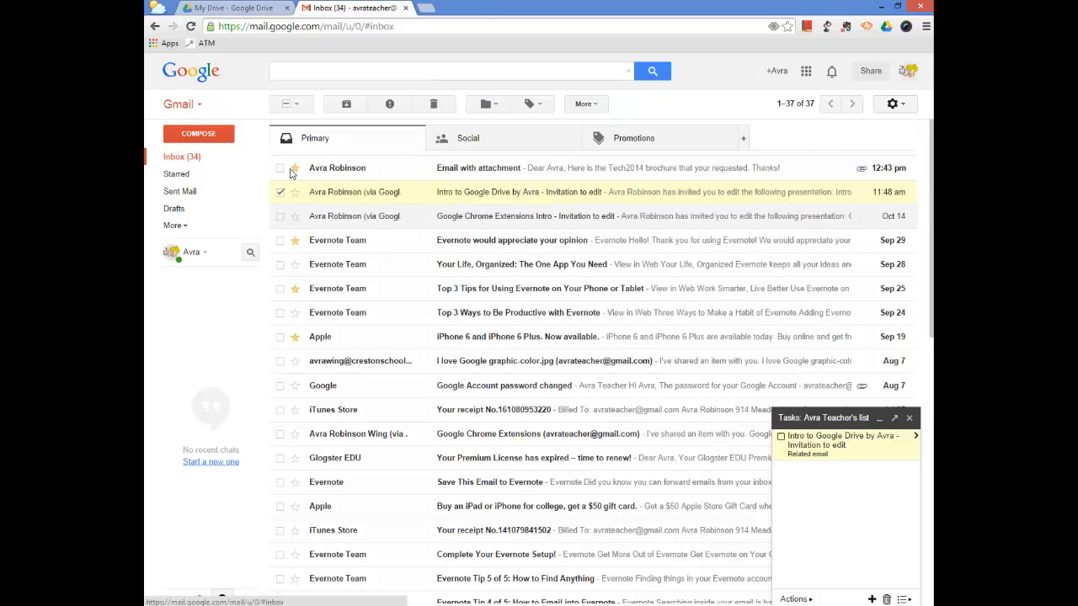
{"action": "scroll", "coordinate": [350, 337], "scroll_direction": "down", "scroll_amount": 6}
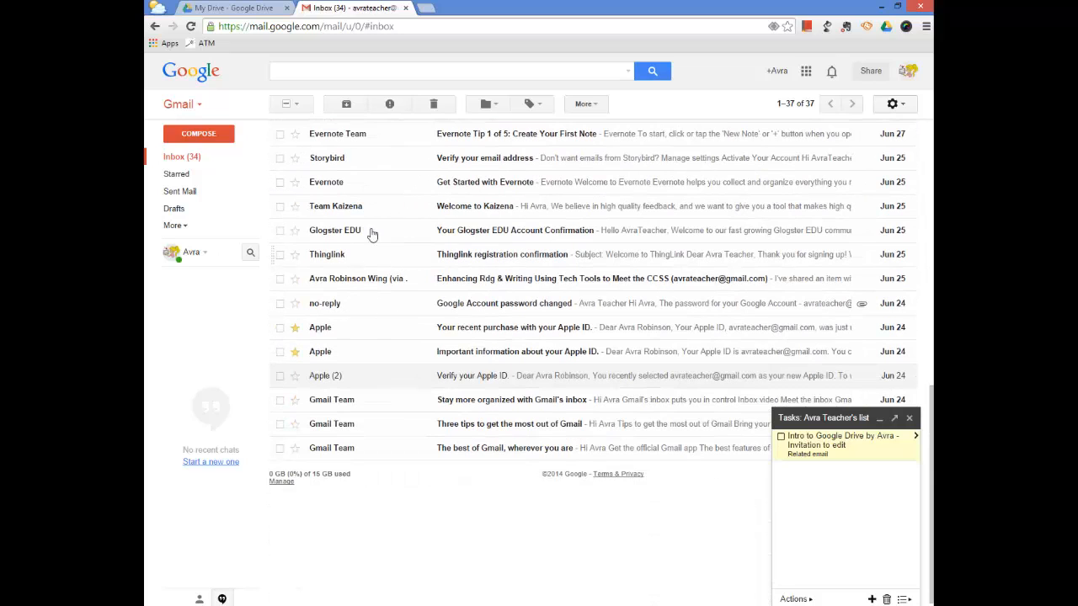
{"action": "left_click", "coordinate": [807, 455]}
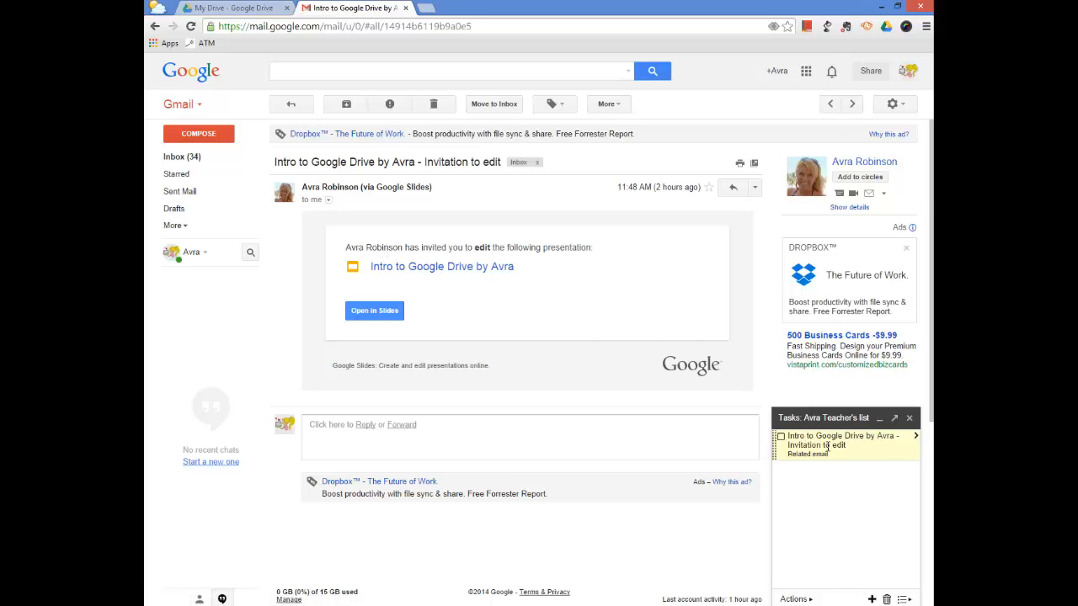
Add two tasks named Feed cat and Wash dog to the task list.
{"action": "left_click", "coordinate": [872, 600]}
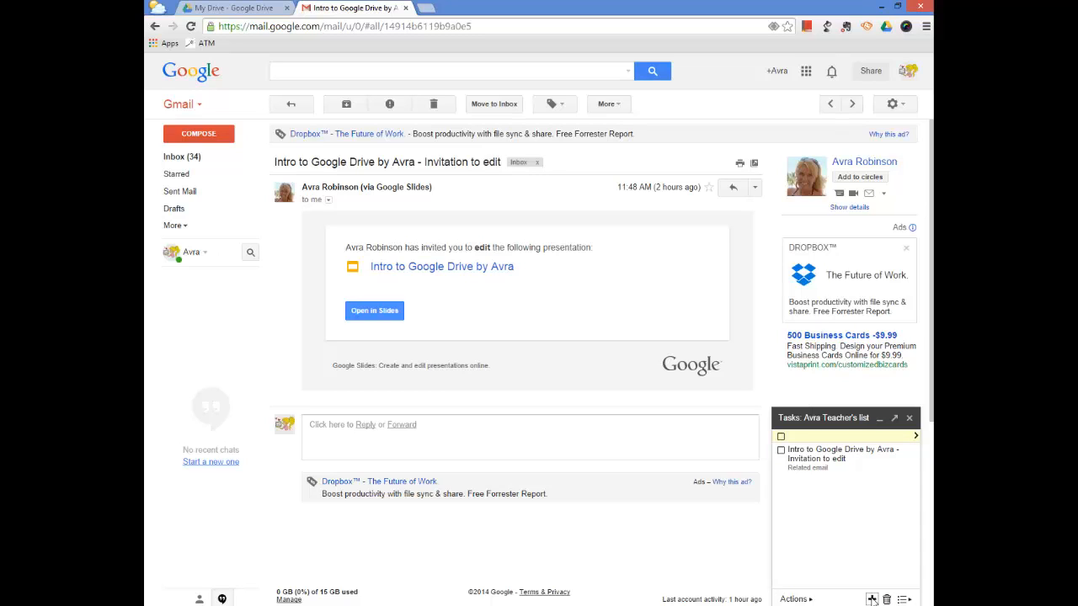
{"action": "type", "text": "Feed cat"}
{"action": "key", "text": "Return"}
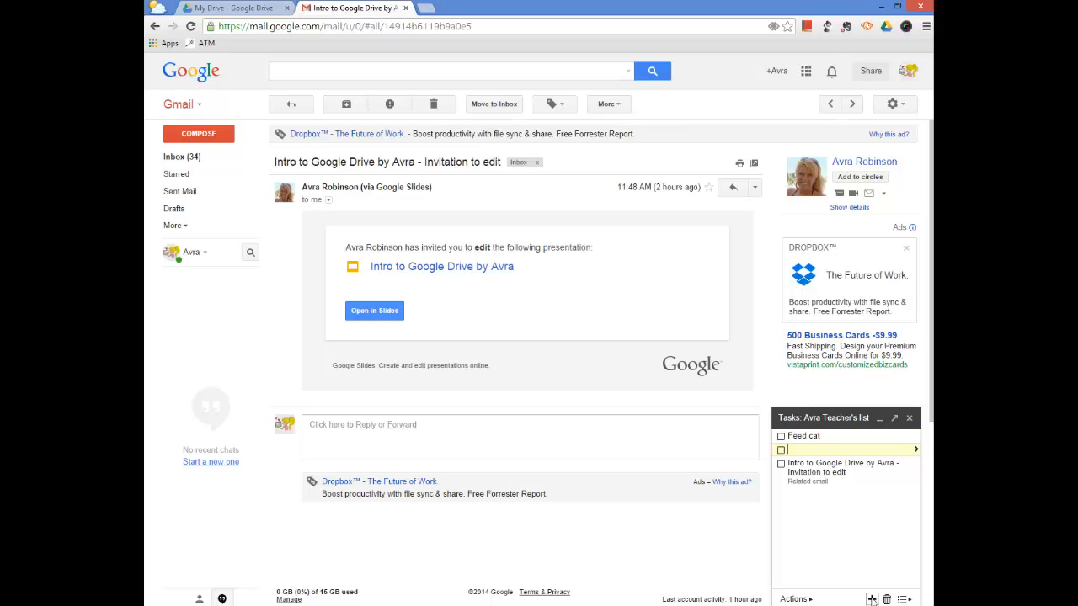
{"action": "type", "text": "Wash dog"}
Give the Google Drive invitation task the due date October 17, 2014 and the note "Be sure to edit this document by Friday.".
{"action": "left_click", "coordinate": [841, 472]}
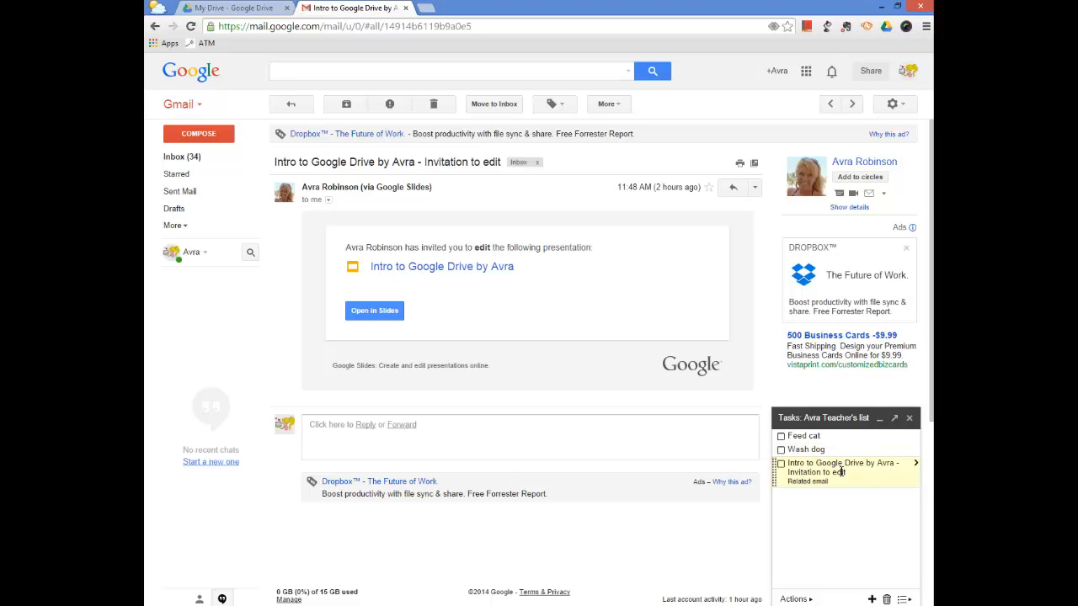
{"action": "left_click", "coordinate": [916, 468]}
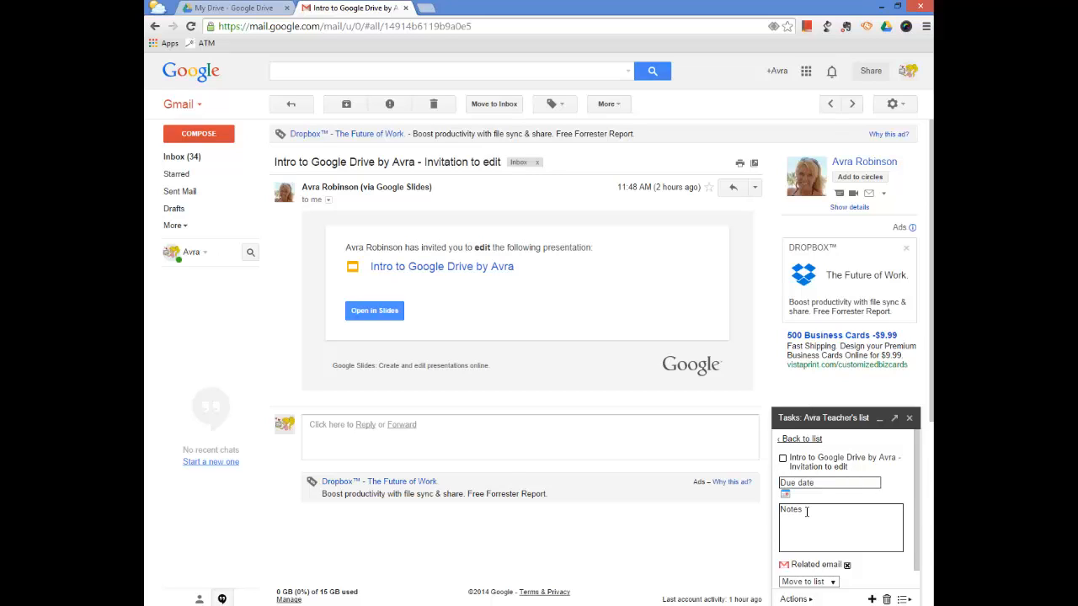
{"action": "left_click", "coordinate": [812, 486]}
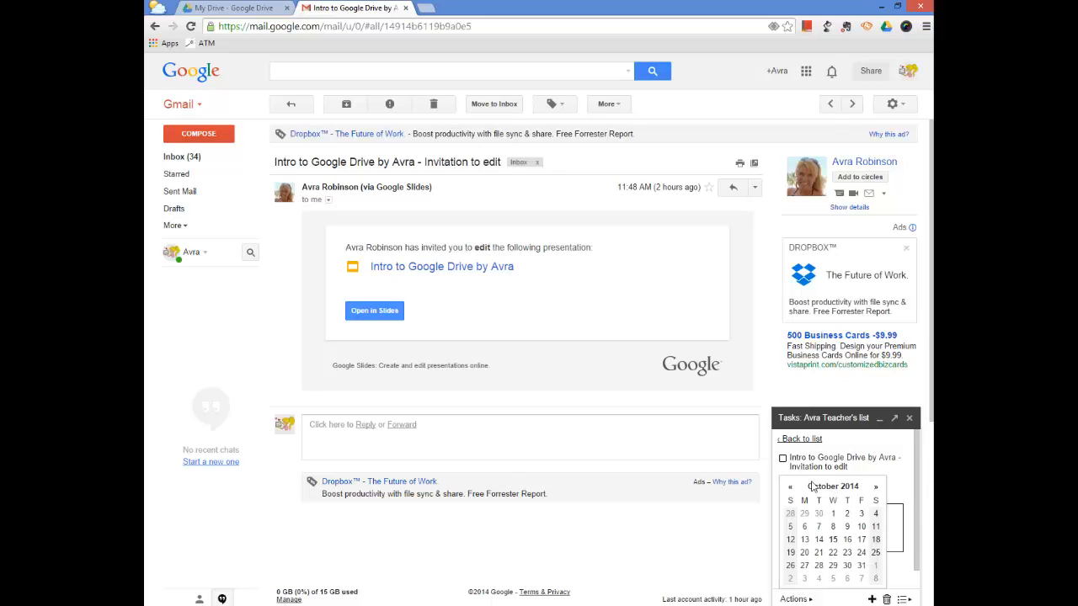
{"action": "left_click", "coordinate": [861, 540]}
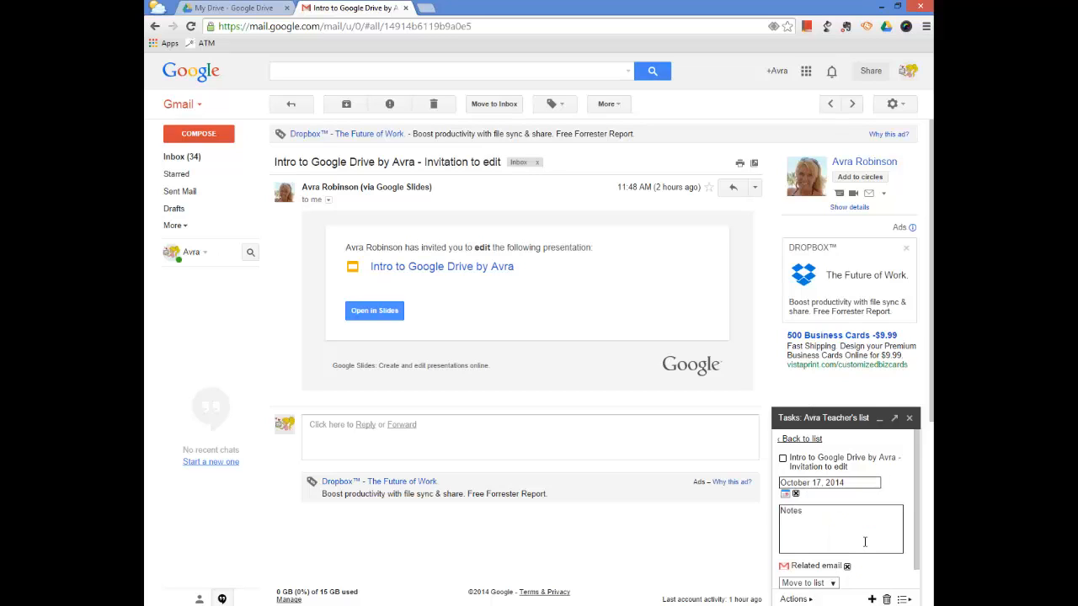
{"action": "left_click", "coordinate": [797, 515]}
{"action": "type", "text": "Be sure to edit this document by Friday."}
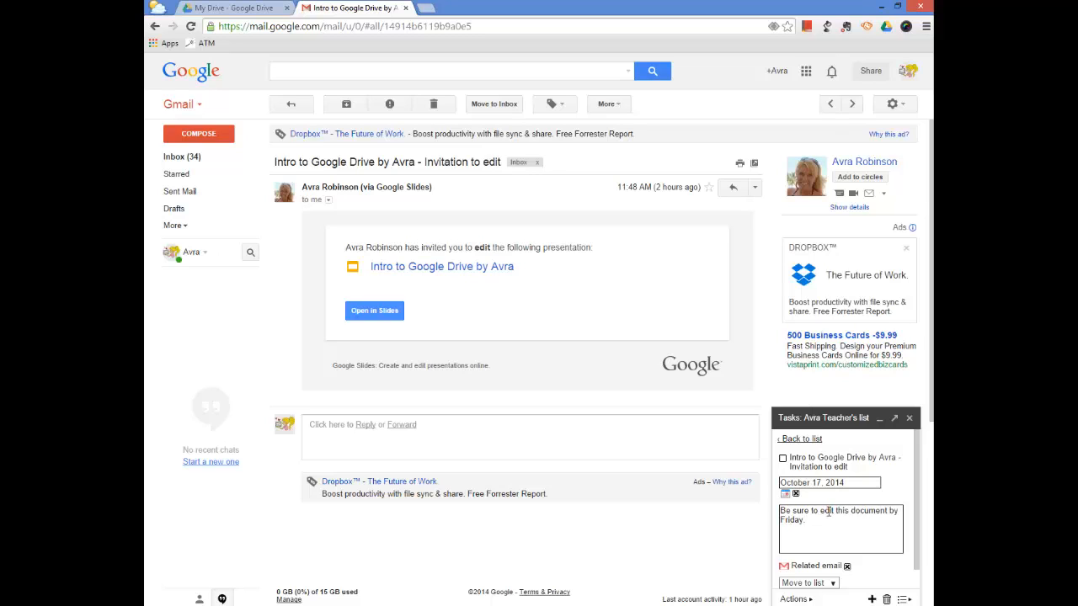
{"action": "scroll", "coordinate": [915, 510], "scroll_direction": "down", "scroll_amount": 2}
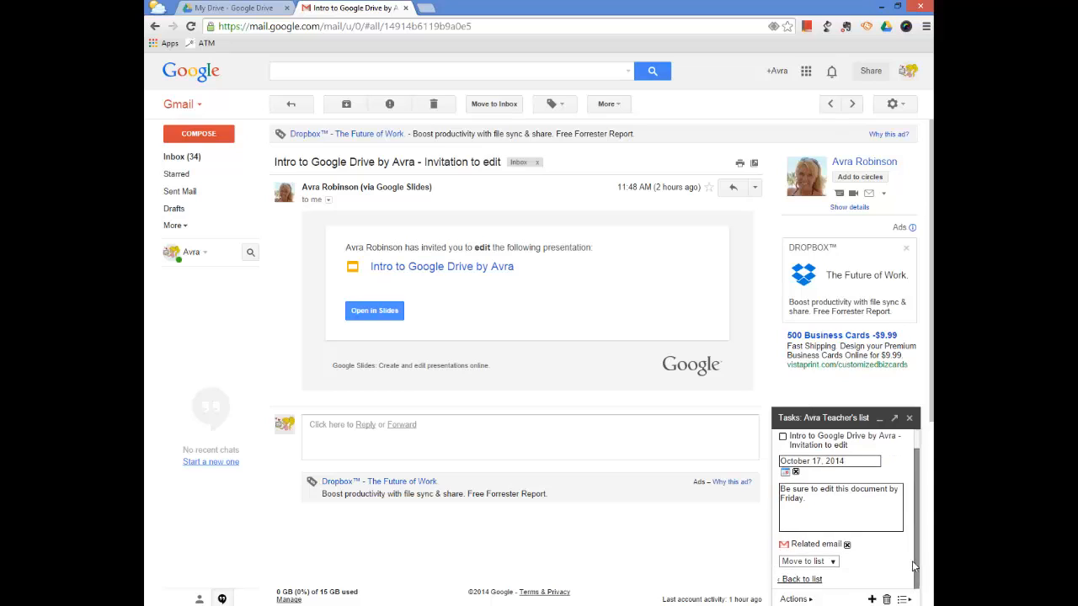
{"action": "left_click", "coordinate": [794, 581]}
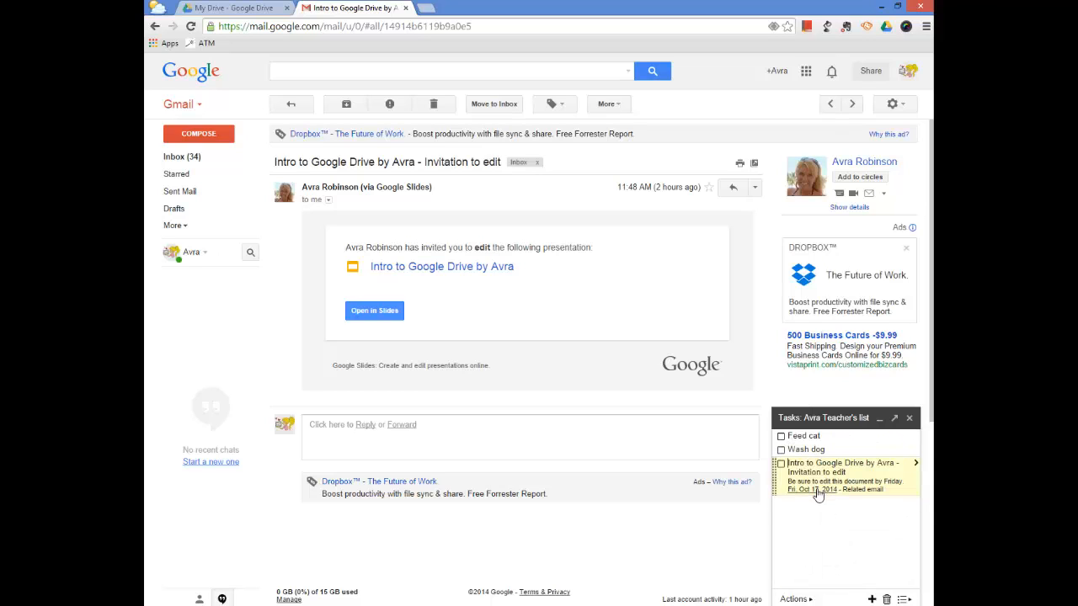
Review the saved details of the Google Drive invitation task and return to the task list.
{"action": "left_click", "coordinate": [915, 463]}
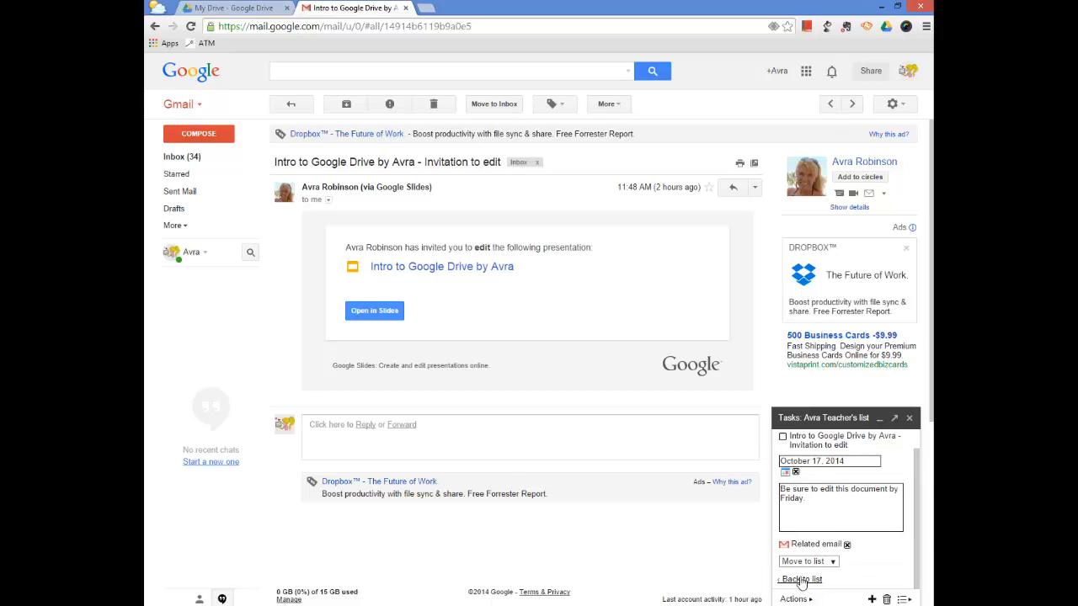
{"action": "left_click", "coordinate": [801, 579]}
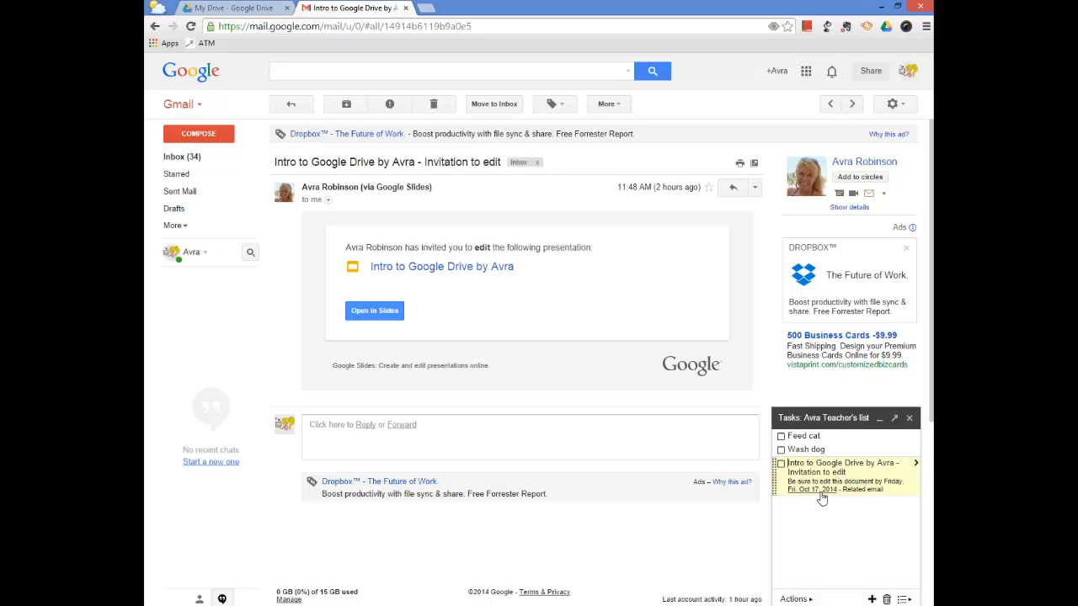
{"action": "left_click", "coordinate": [870, 499]}
Mark the Feed cat and Google Drive invitation tasks as completed and delete the Wash dog task.
{"action": "left_click", "coordinate": [782, 438]}
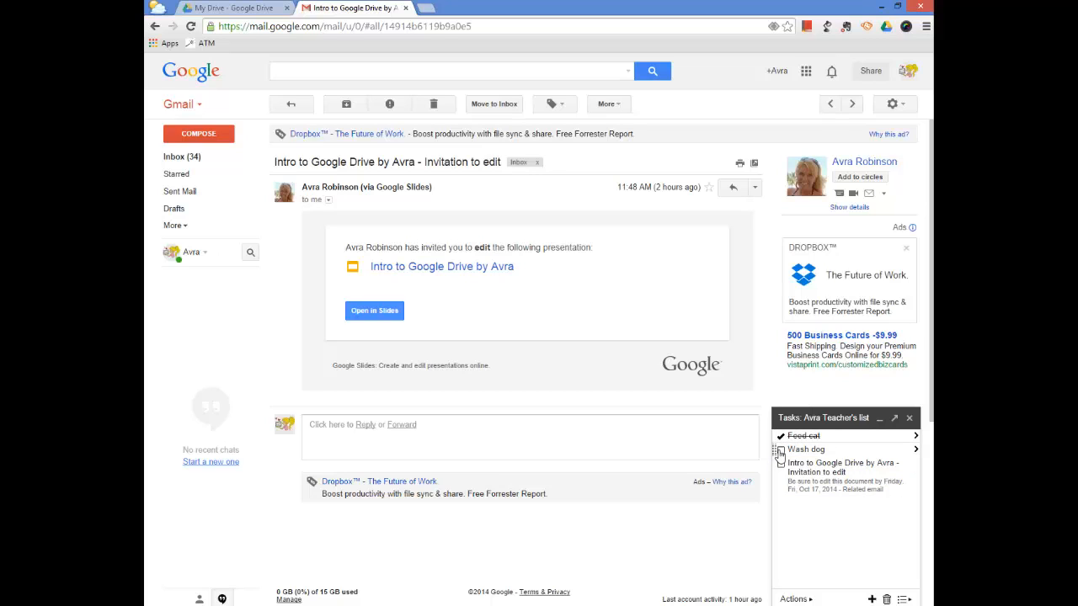
{"action": "left_click", "coordinate": [782, 451]}
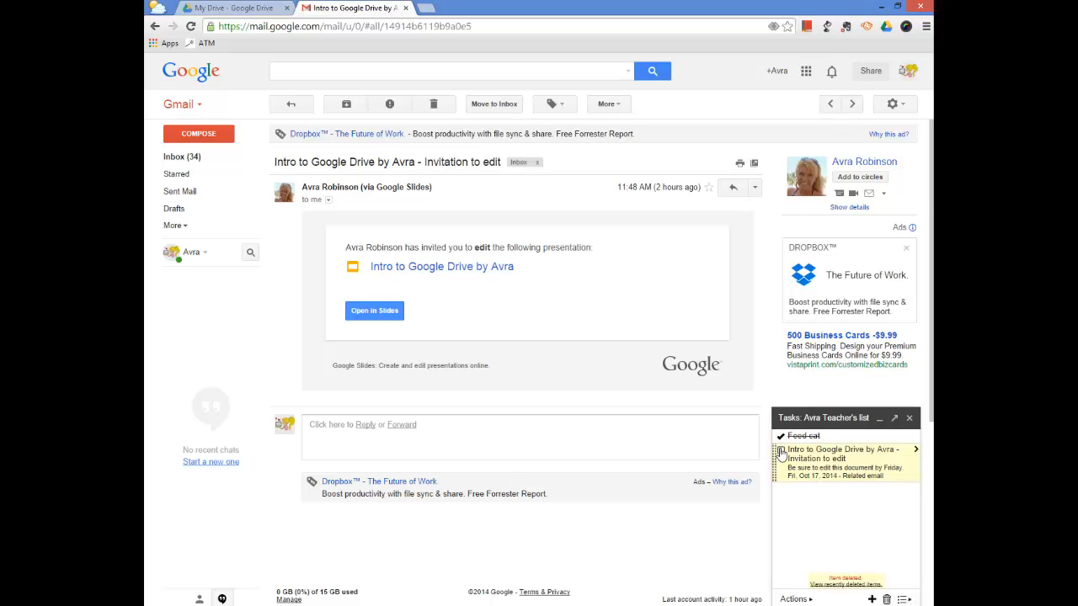
{"action": "left_click", "coordinate": [781, 450]}
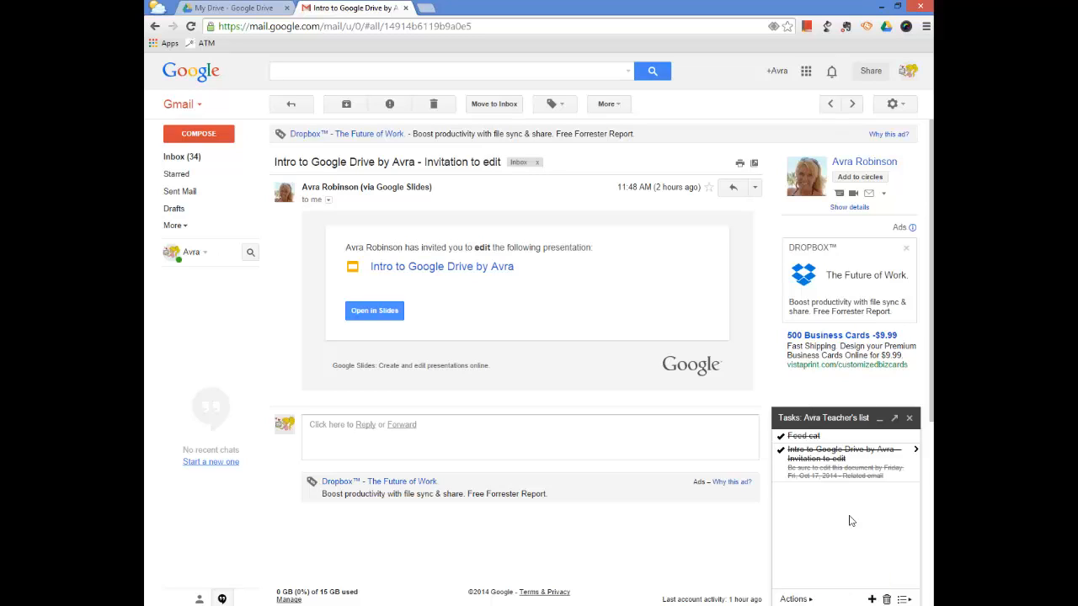
Review the actions available for the task list and start a blank task below the completed ones.
{"action": "left_click", "coordinate": [800, 600]}
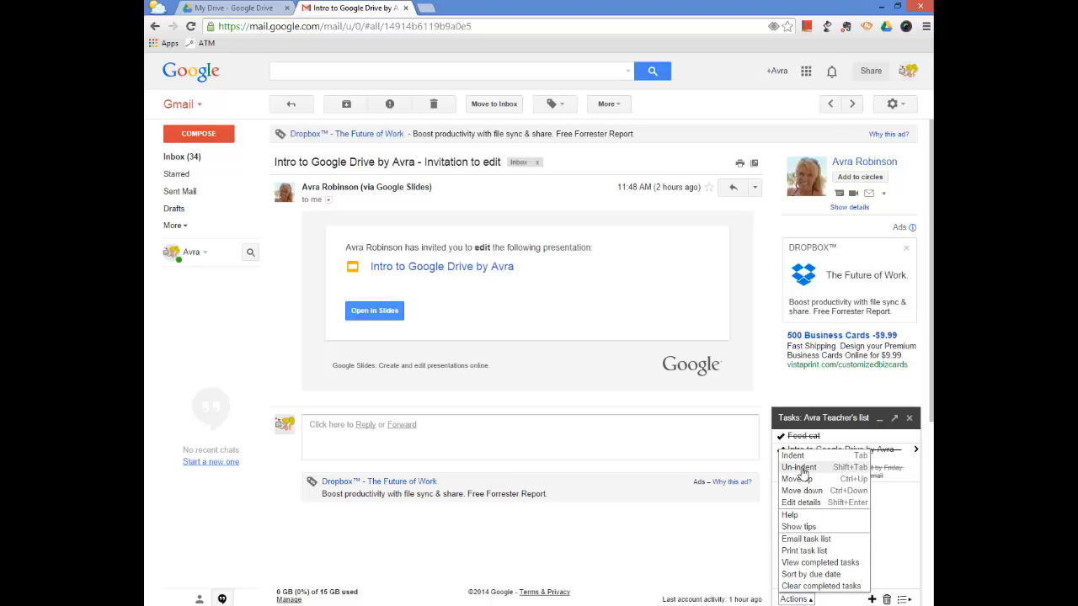
{"action": "left_click", "coordinate": [807, 600]}
{"action": "left_click", "coordinate": [809, 600]}
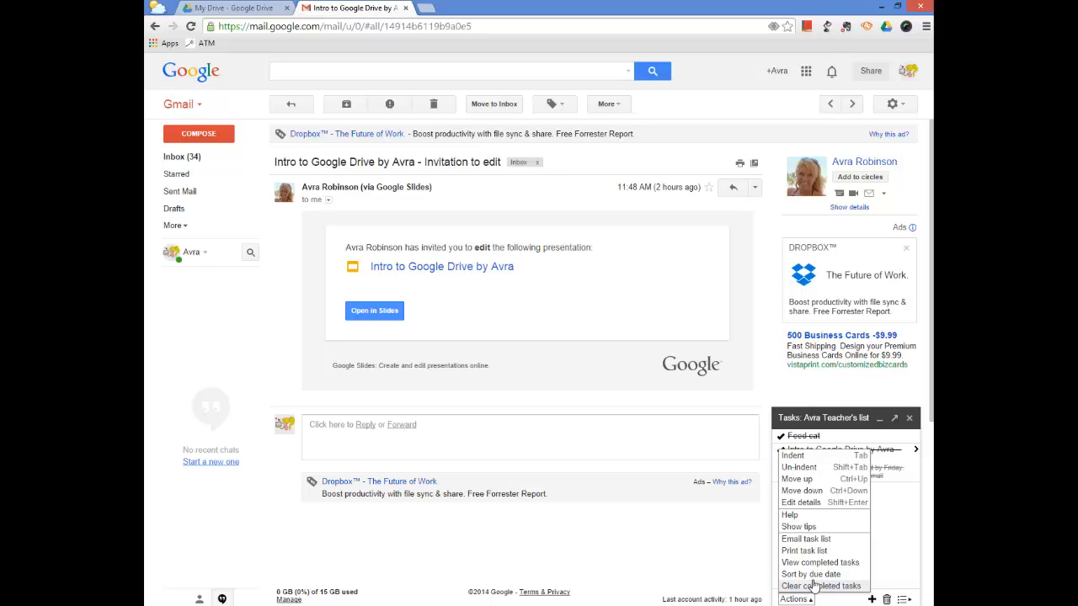
{"action": "left_click", "coordinate": [761, 547]}
{"action": "left_click", "coordinate": [785, 524]}
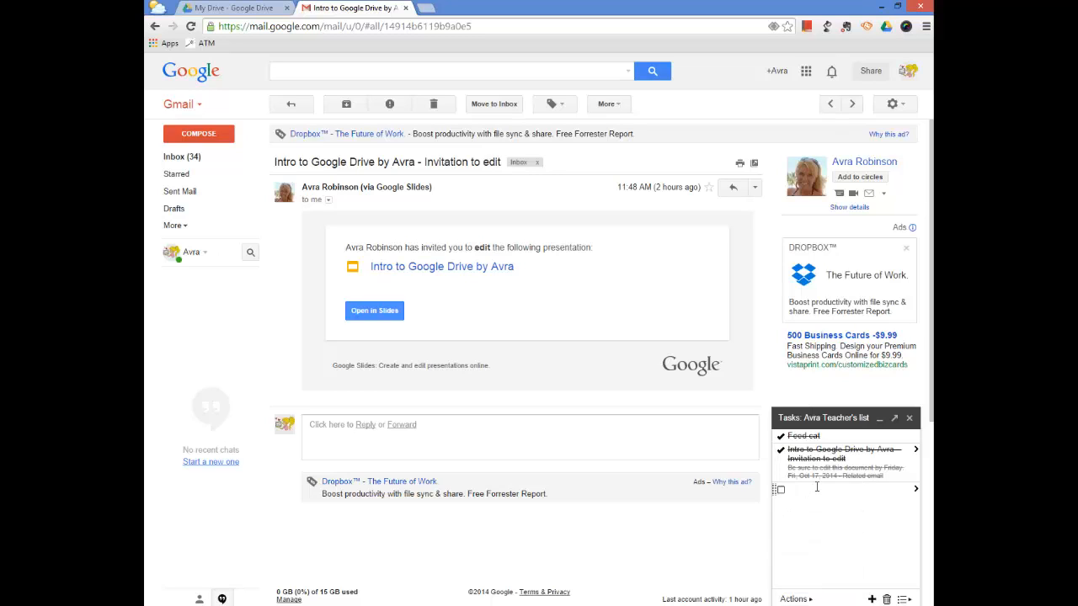